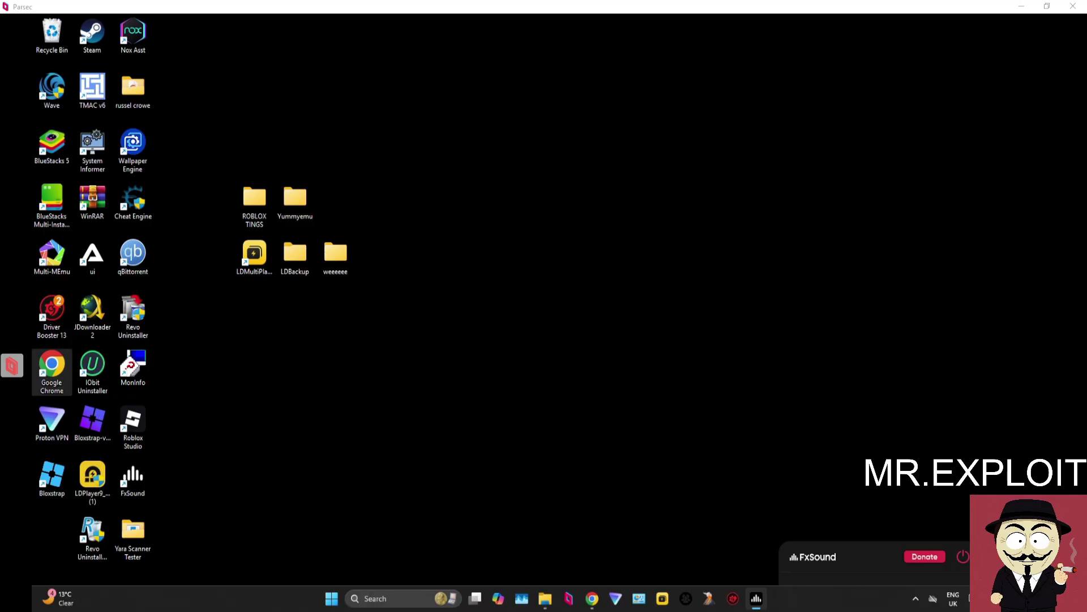
# Step: Open the Solara website in Chrome and check the announcements on its linked Revolt server
pyautogui.click(592, 598)
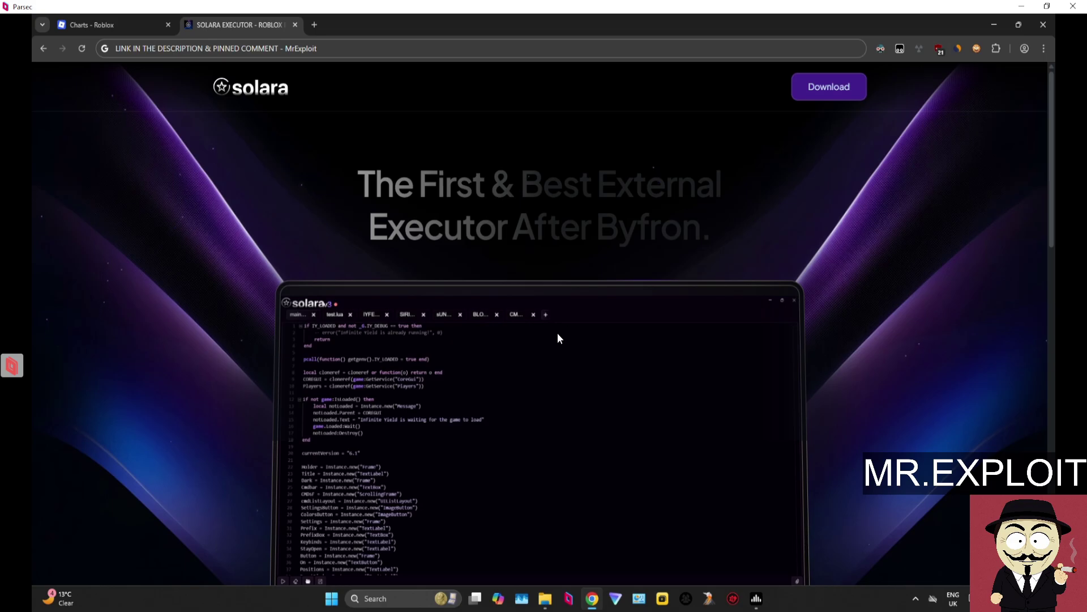
pyautogui.scroll(-15, 529, 359)
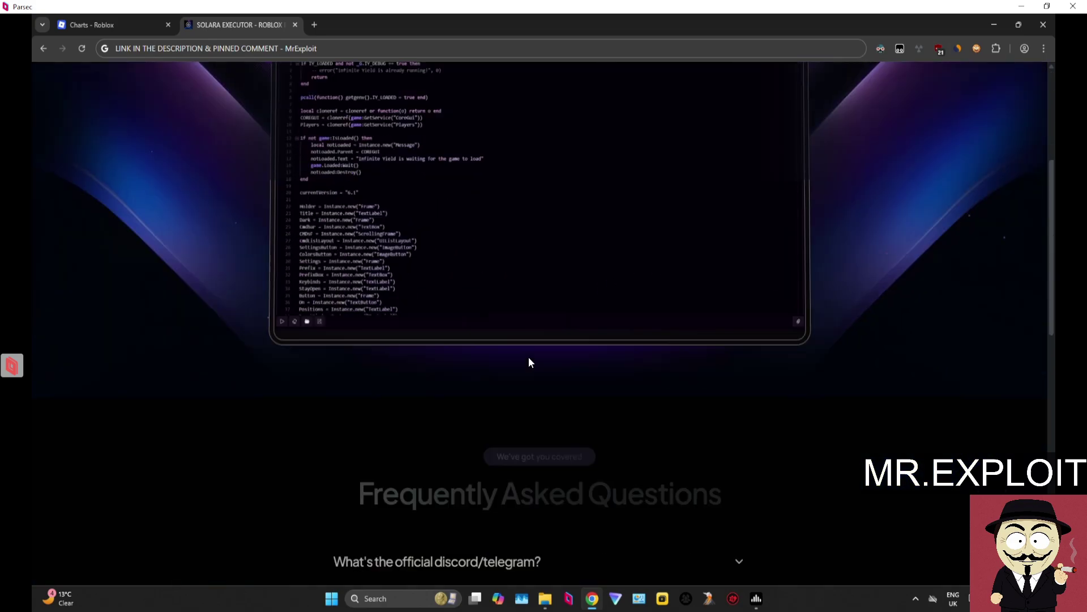
pyautogui.scroll(-2, 555, 356)
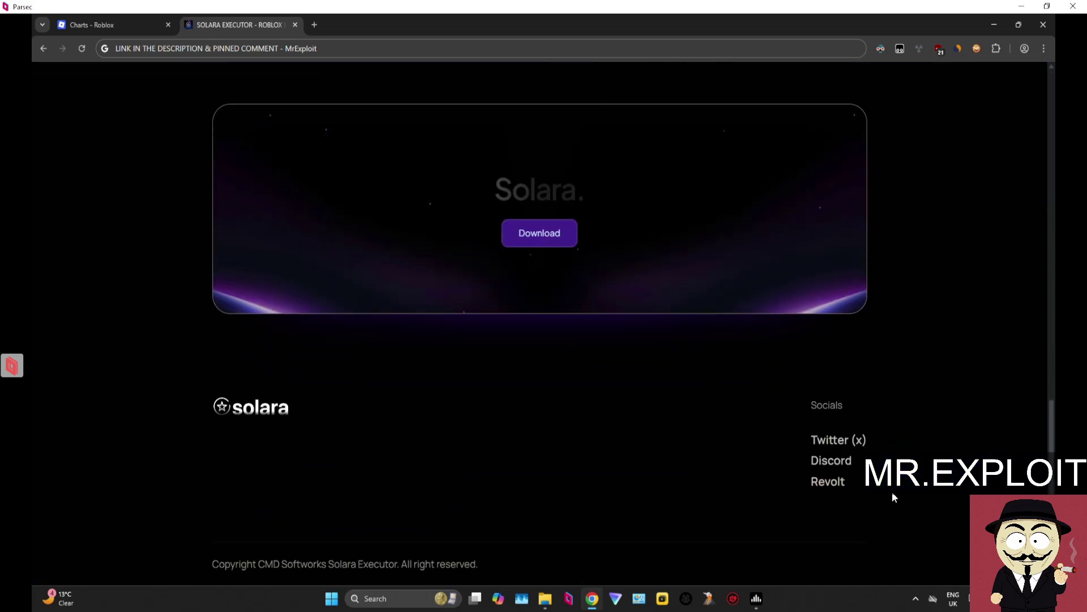
pyautogui.click(822, 486)
pyautogui.click(386, 22)
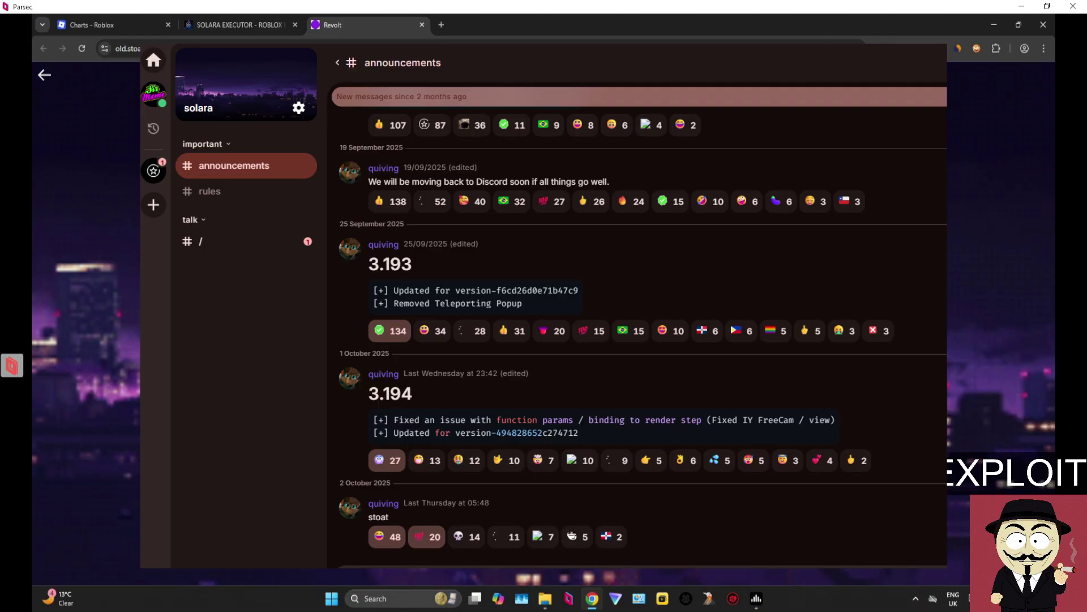
pyautogui.click(422, 26)
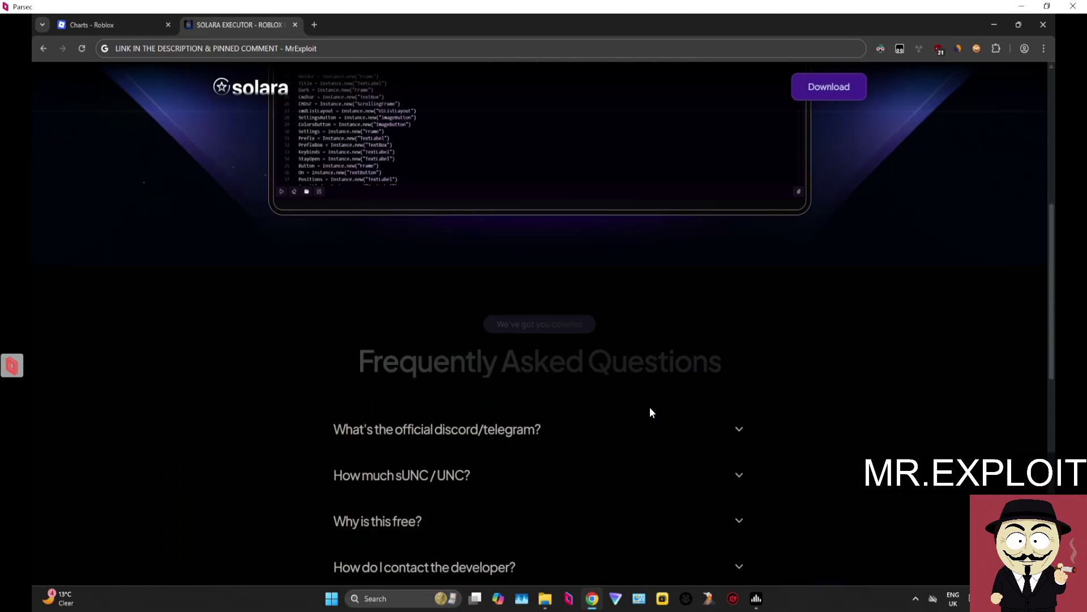
# Step: Open the download page of the Solara website
pyautogui.scroll(10, 651, 407)
pyautogui.click(828, 89)
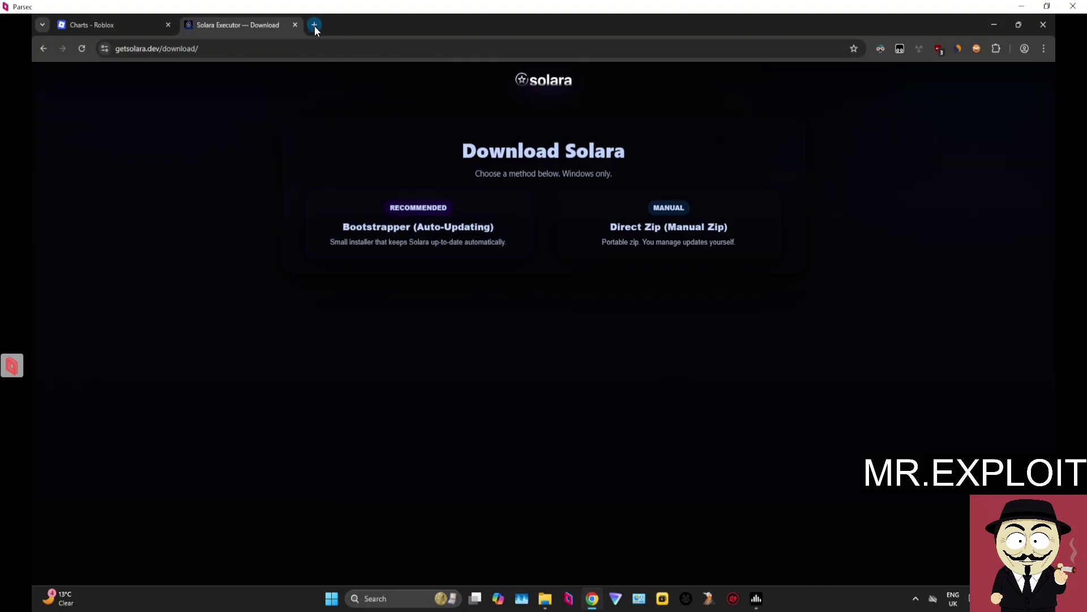
# Step: Check the Safe Browsing protection level in Chrome's security settings, leaving the settings closed
pyautogui.click(1044, 50)
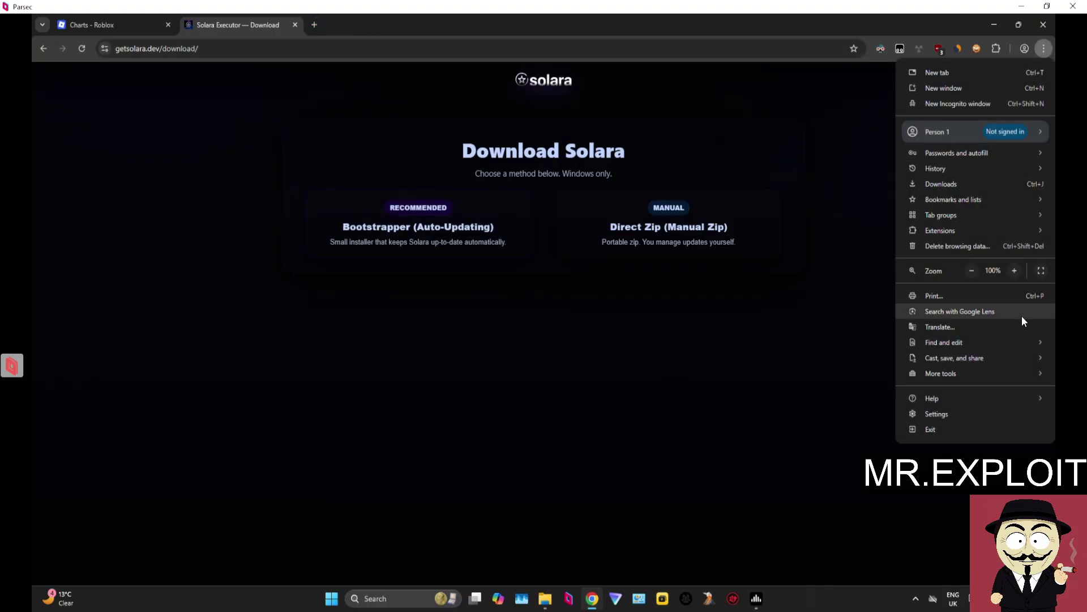
pyautogui.click(999, 414)
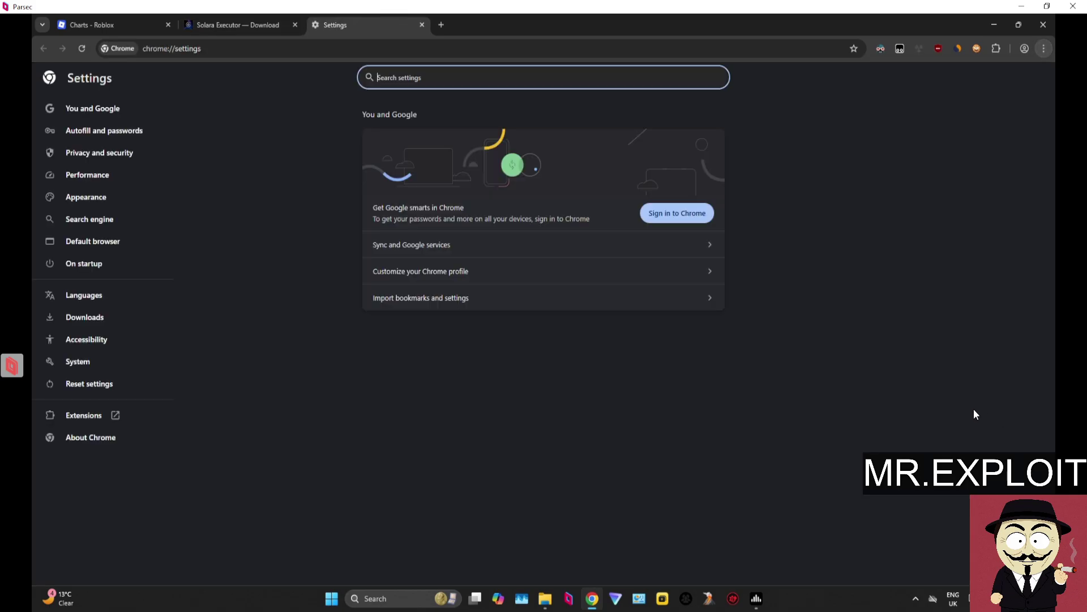
pyautogui.click(110, 158)
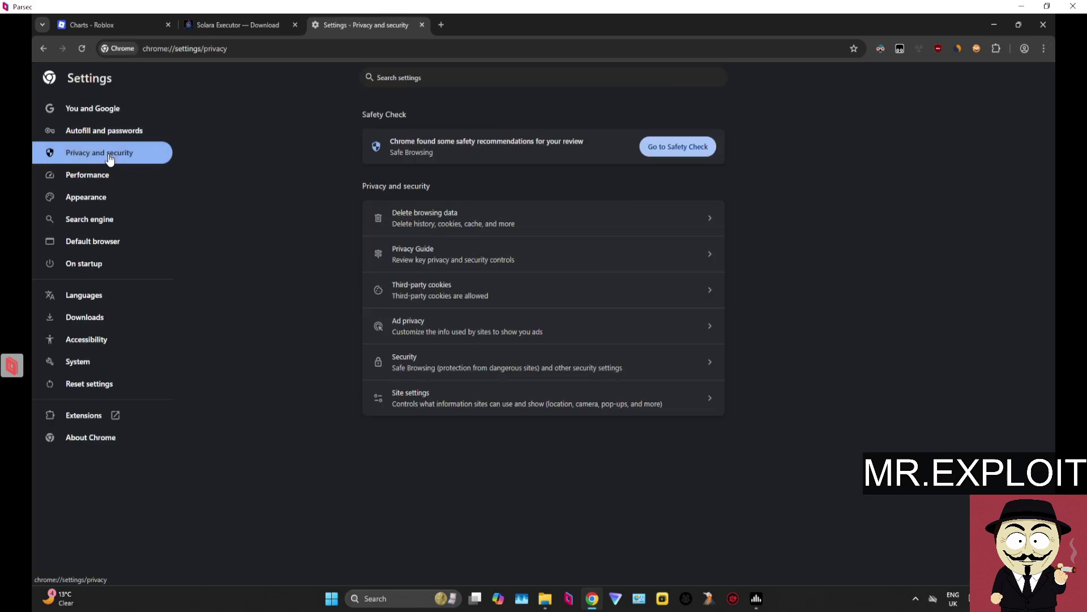
pyautogui.click(511, 368)
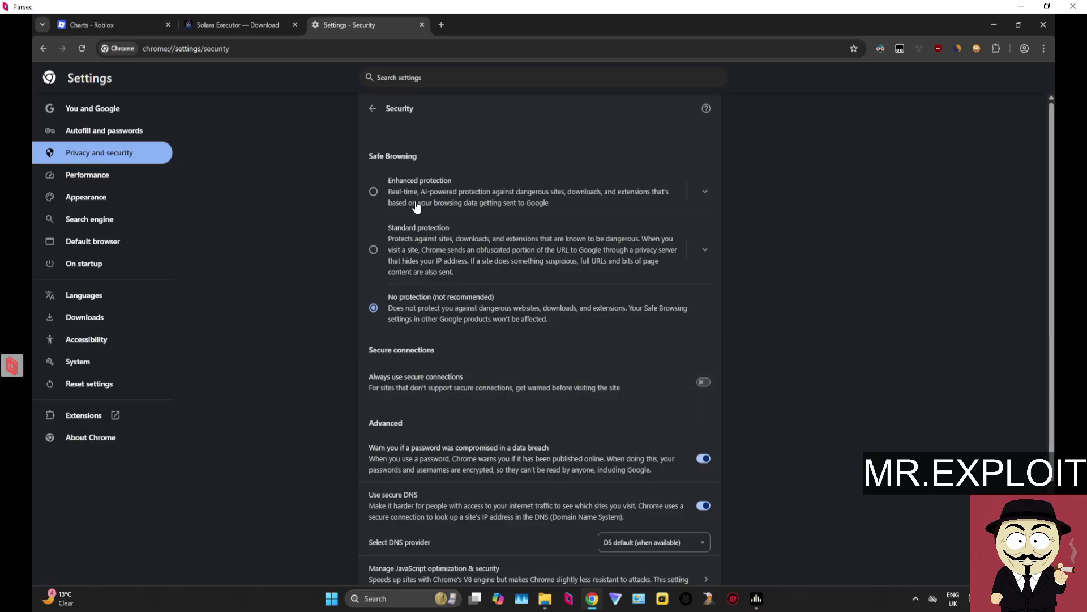
pyautogui.moveTo(369, 159); pyautogui.dragTo(434, 166)
pyautogui.click(413, 158)
pyautogui.click(423, 25)
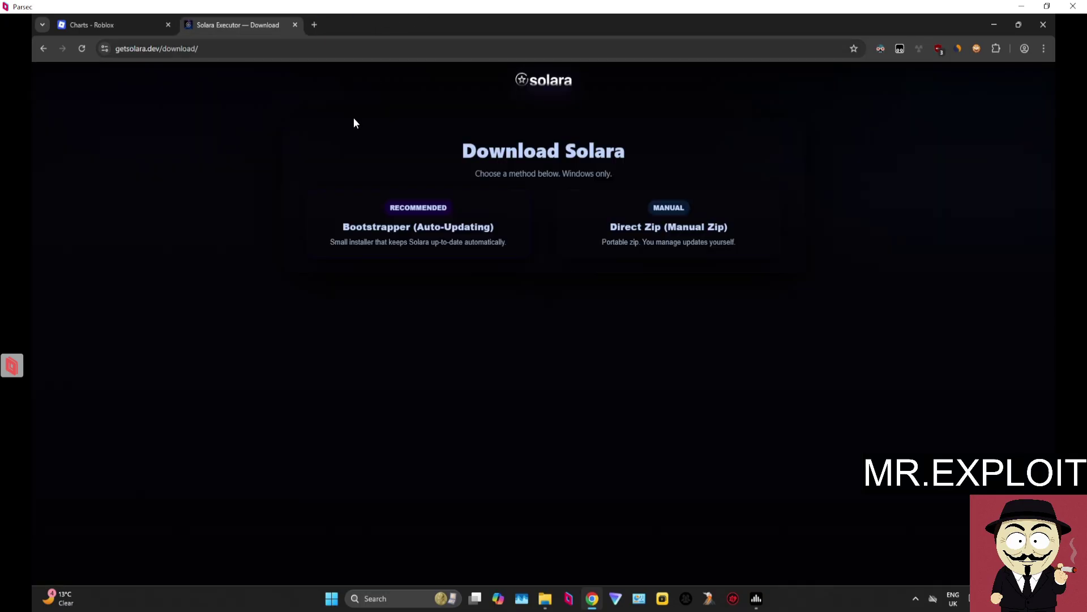
# Step: Download the auto-updating Solara Bootstrapper through the Linkvertise vendor link
pyautogui.click(485, 239)
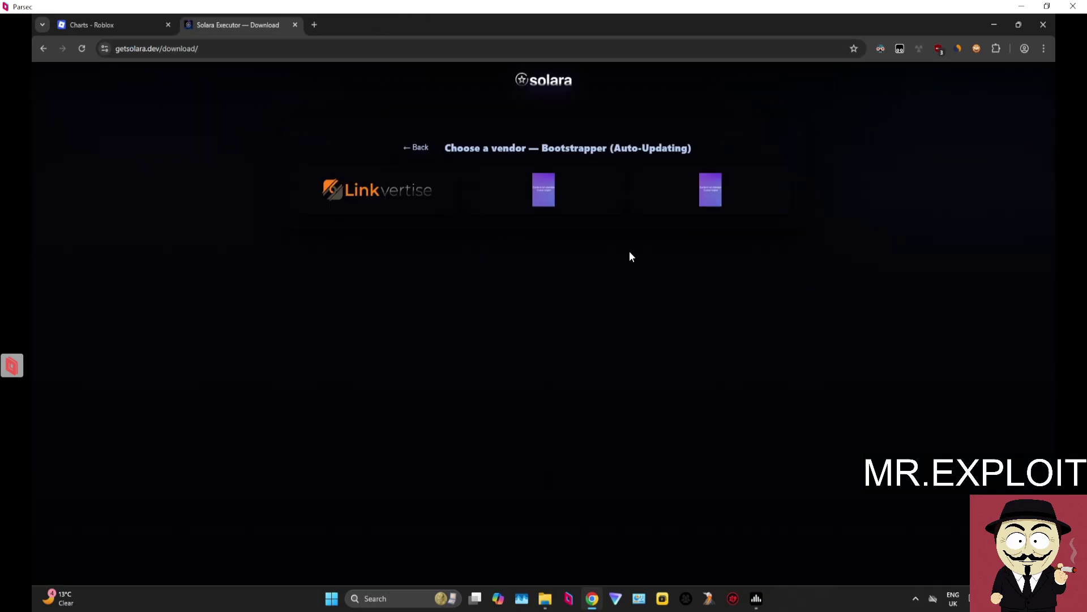
pyautogui.click(403, 201)
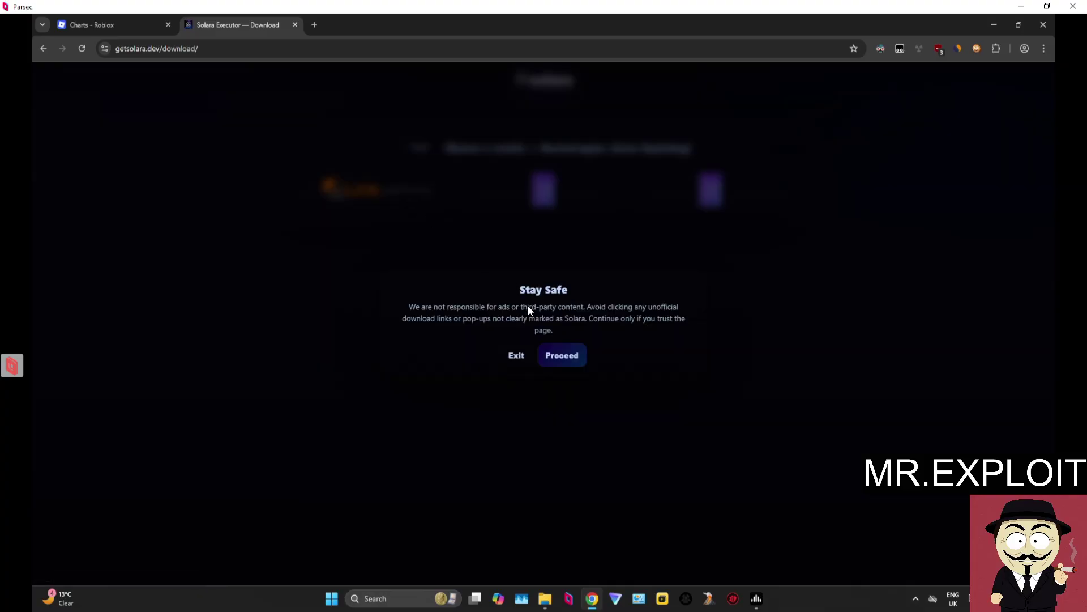
pyautogui.click(566, 362)
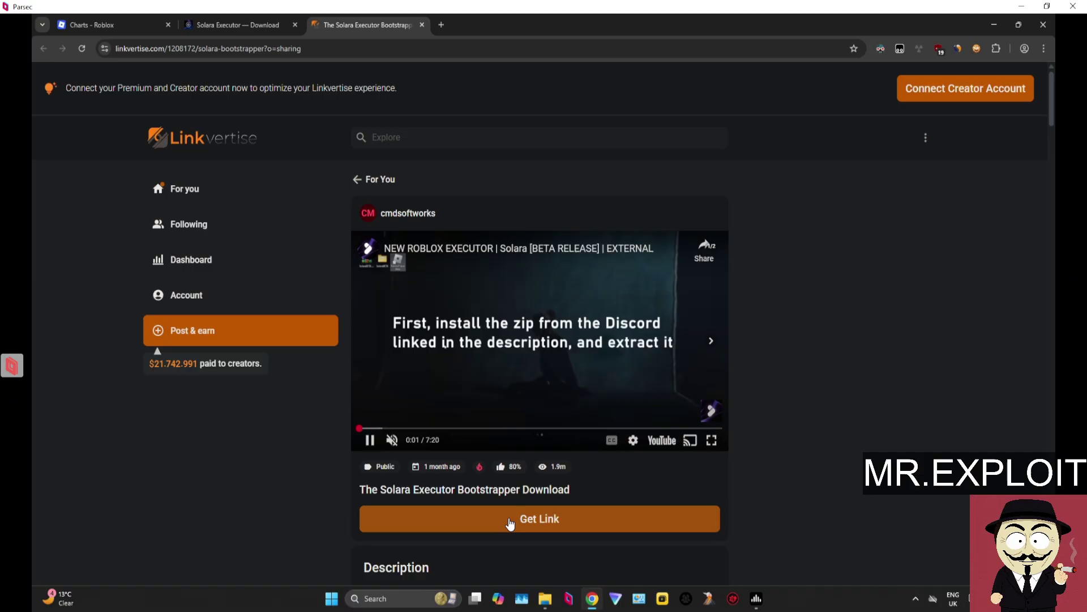
pyautogui.click(509, 518)
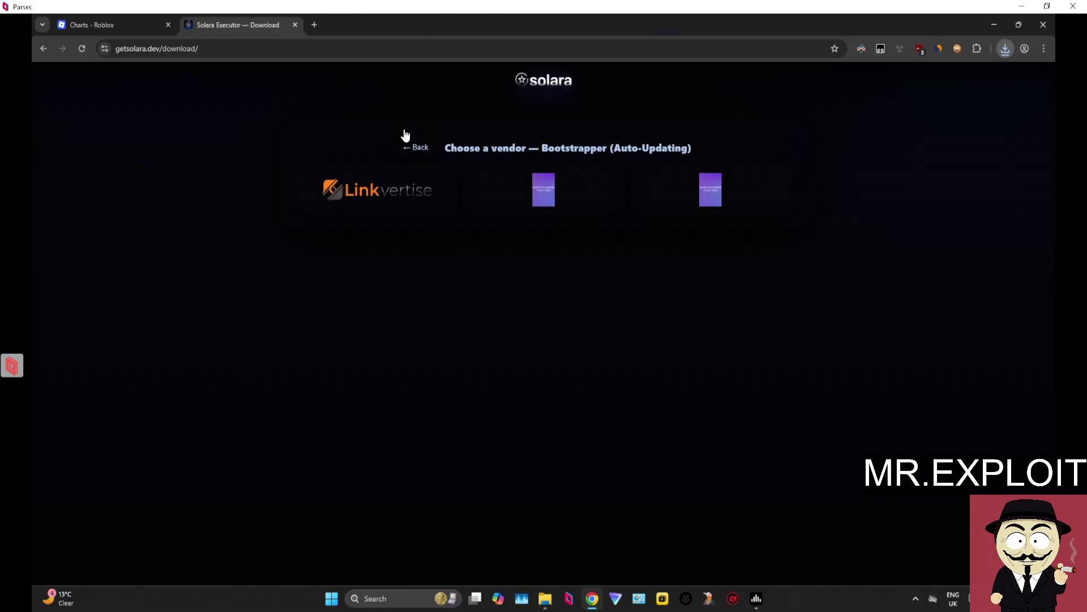
pyautogui.click(421, 24)
# Step: Show the downloaded BootstrapperNew file in the Downloads folder beside a smaller browser window, and return the Solara page to its download methods
pyautogui.moveTo(889, 22)
pyautogui.mouseDown()
pyautogui.moveTo(882, 60)
pyautogui.moveTo(880, 35)
pyautogui.moveTo(885, 43)
pyautogui.mouseUp()
pyautogui.click(543, 598)
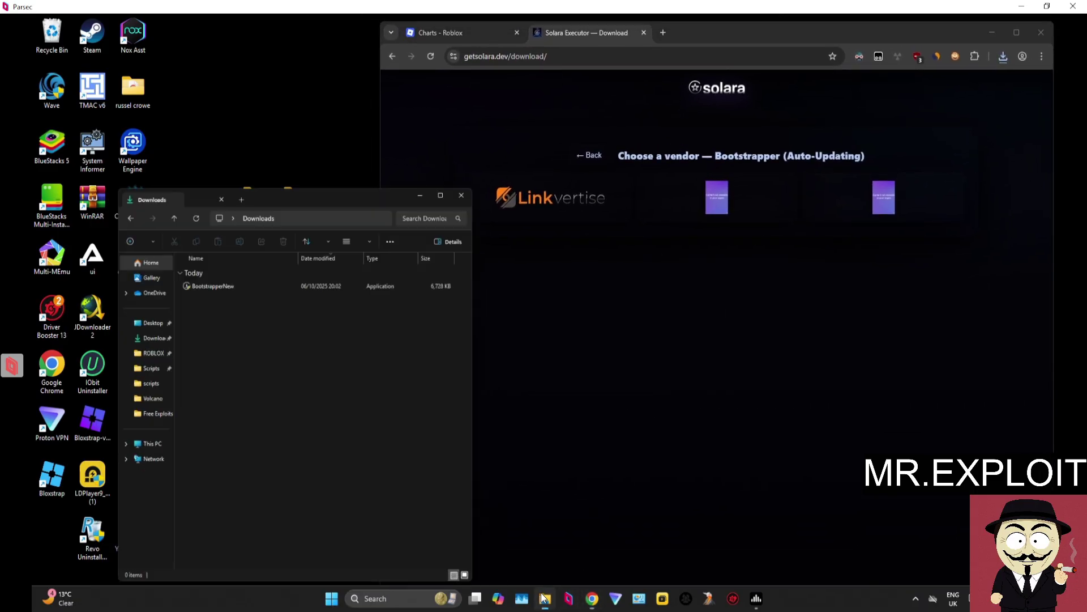
pyautogui.click(1002, 56)
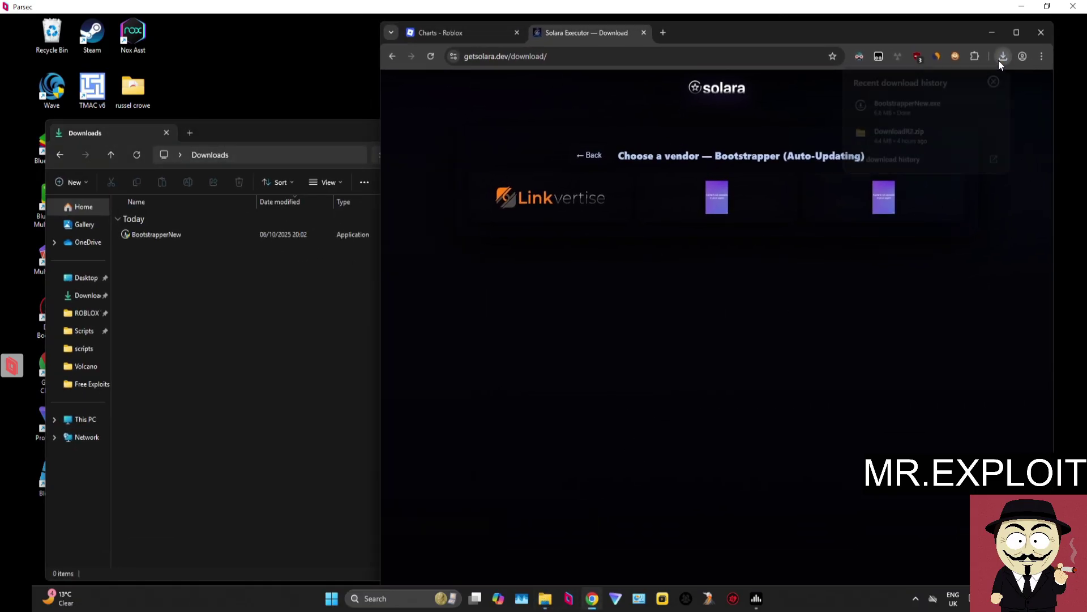
pyautogui.click(179, 236)
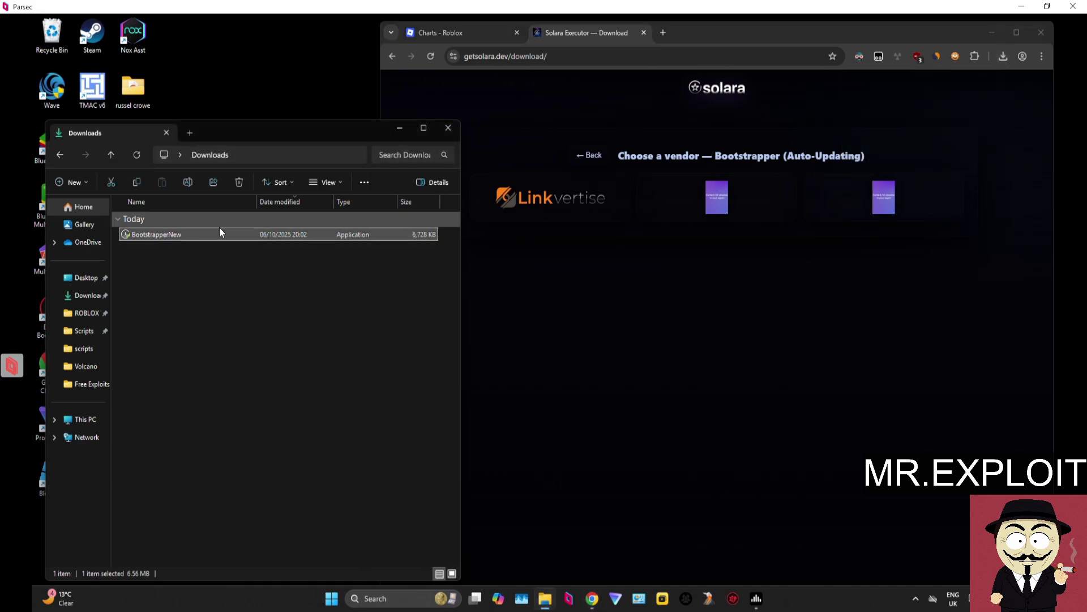
pyautogui.click(549, 343)
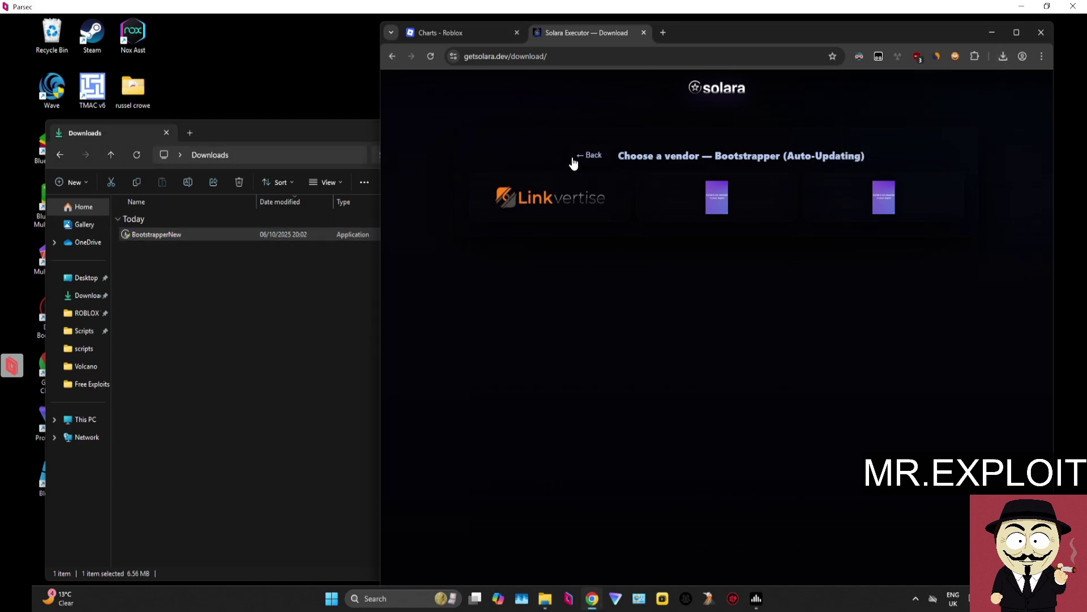
pyautogui.click(586, 156)
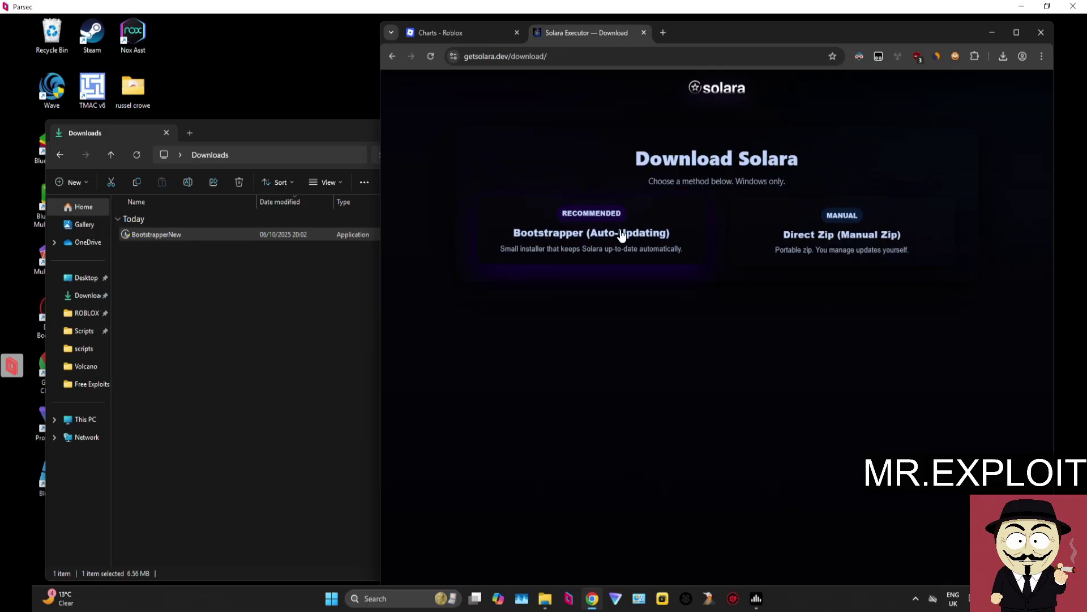
# Step: Shift the Downloads window to uncover the desktop and create a new desktop folder named Solara
pyautogui.click(206, 363)
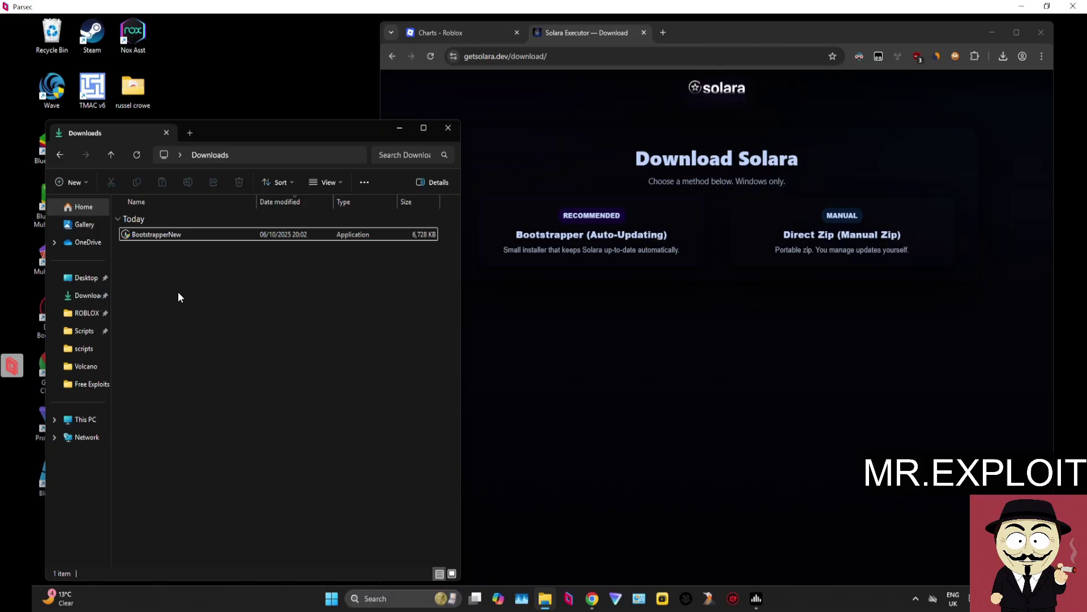
pyautogui.moveTo(262, 134); pyautogui.dragTo(570, 131)
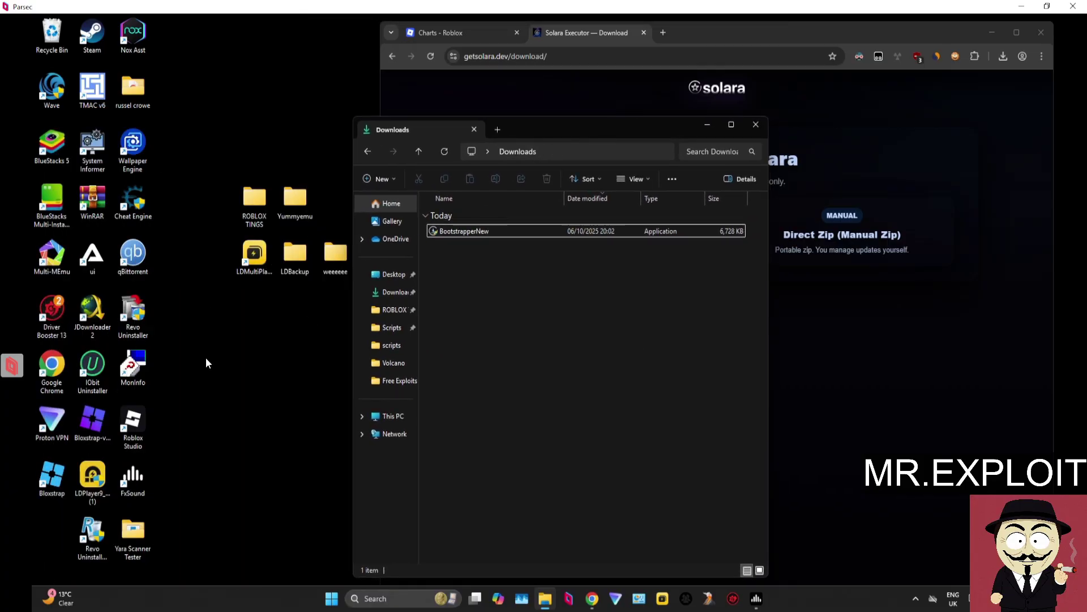
pyautogui.rightClick(189, 306)
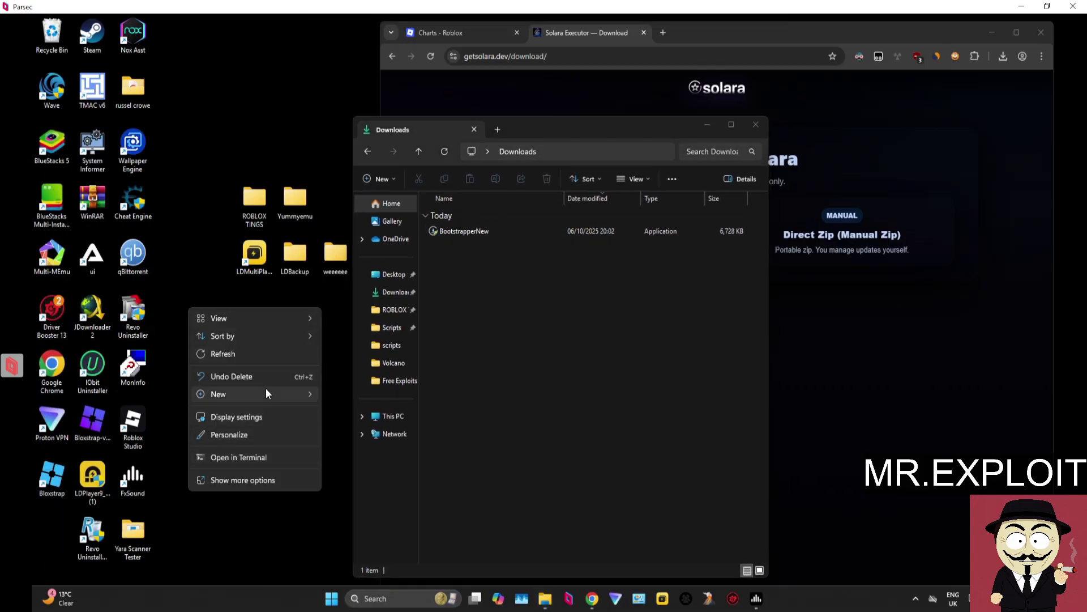
pyautogui.moveTo(267, 393)
pyautogui.click(341, 392)
pyautogui.press('capslock')
pyautogui.write('S')
pyautogui.press('capslock')
pyautogui.write('olara')
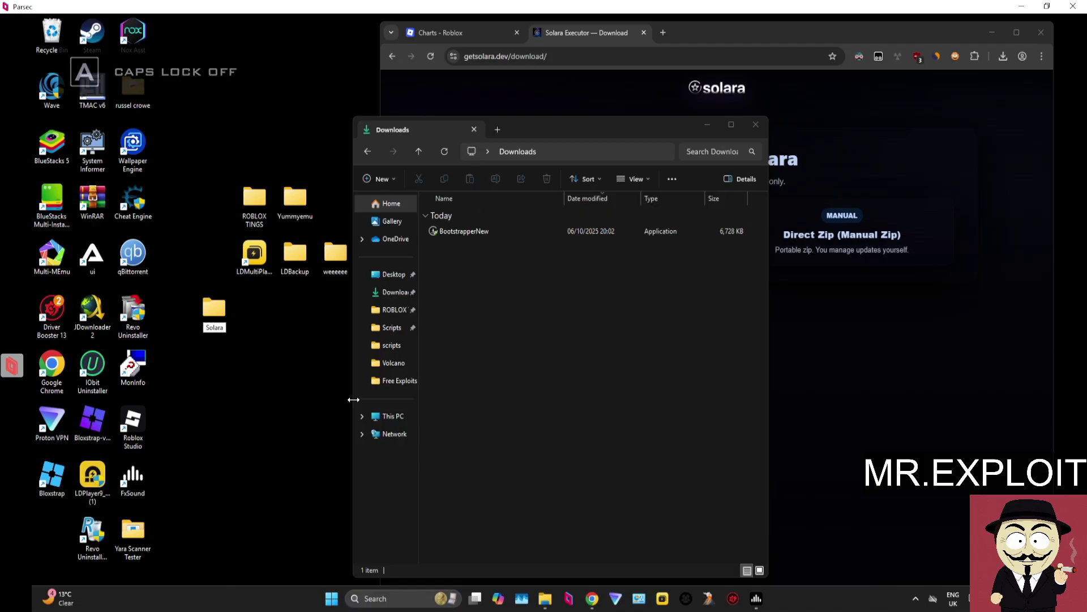
pyautogui.press('Return')
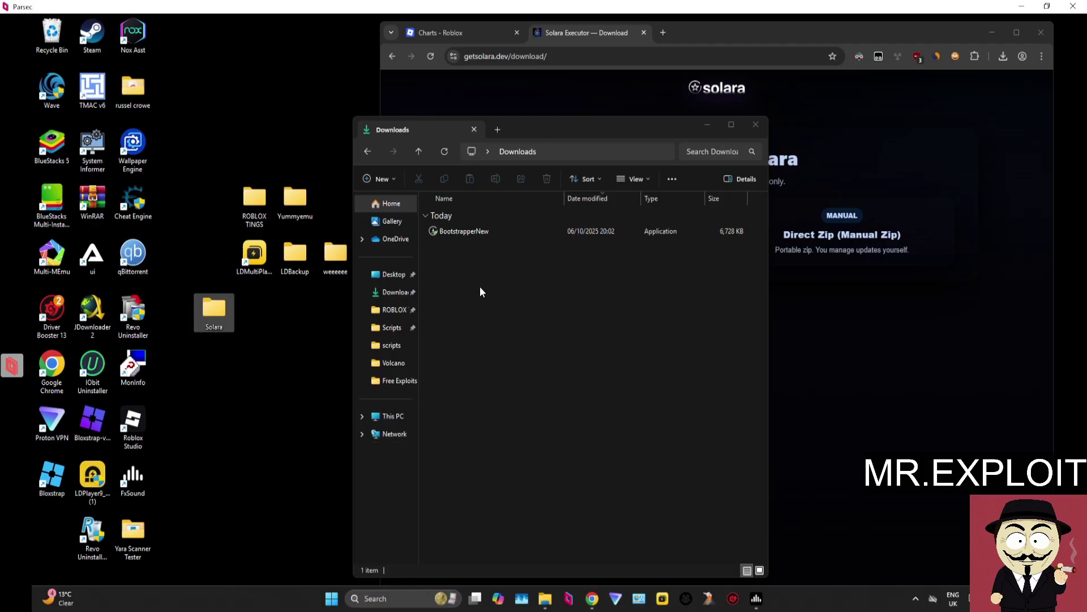
# Step: Move BootstrapperNew from Downloads into the desktop Solara folder and run it from there, allowing it to make changes to the device
pyautogui.moveTo(481, 233); pyautogui.dragTo(214, 309)
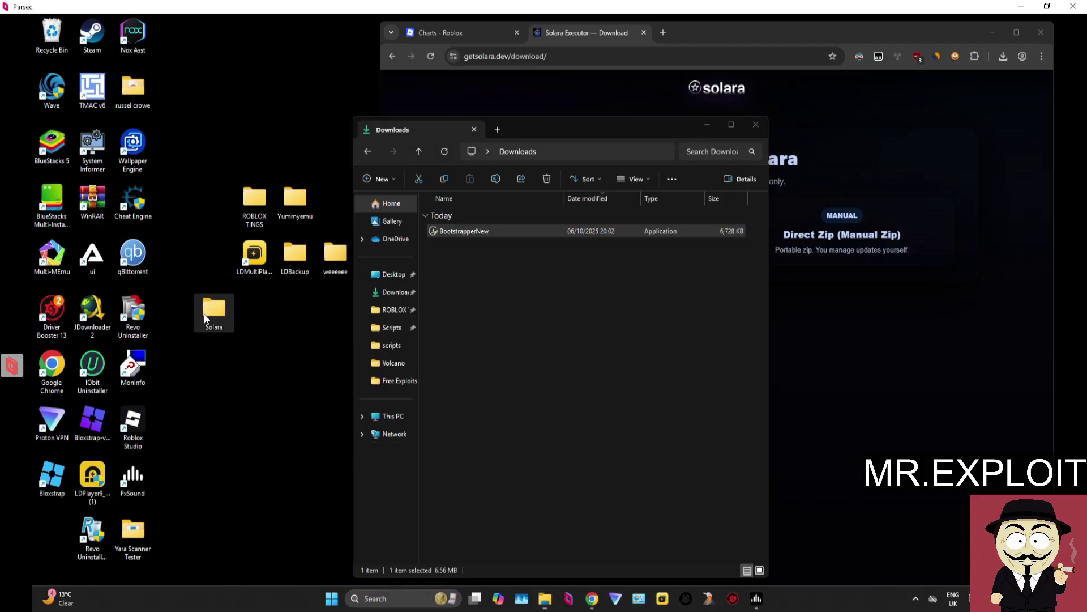
pyautogui.click(755, 125)
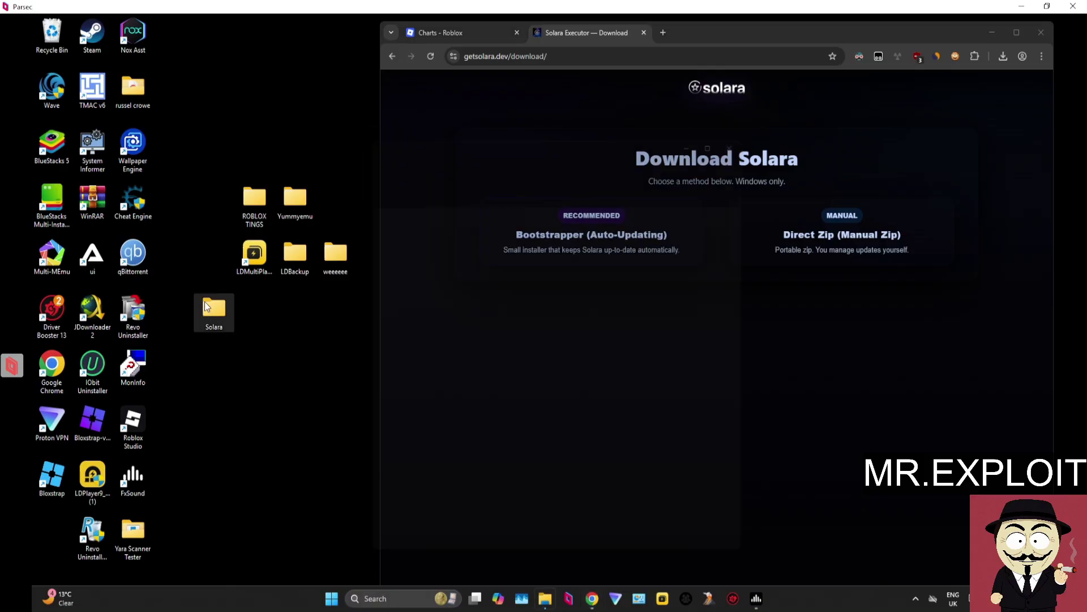
pyautogui.doubleClick(205, 301)
pyautogui.moveTo(575, 122); pyautogui.dragTo(258, 118)
pyautogui.click(194, 209)
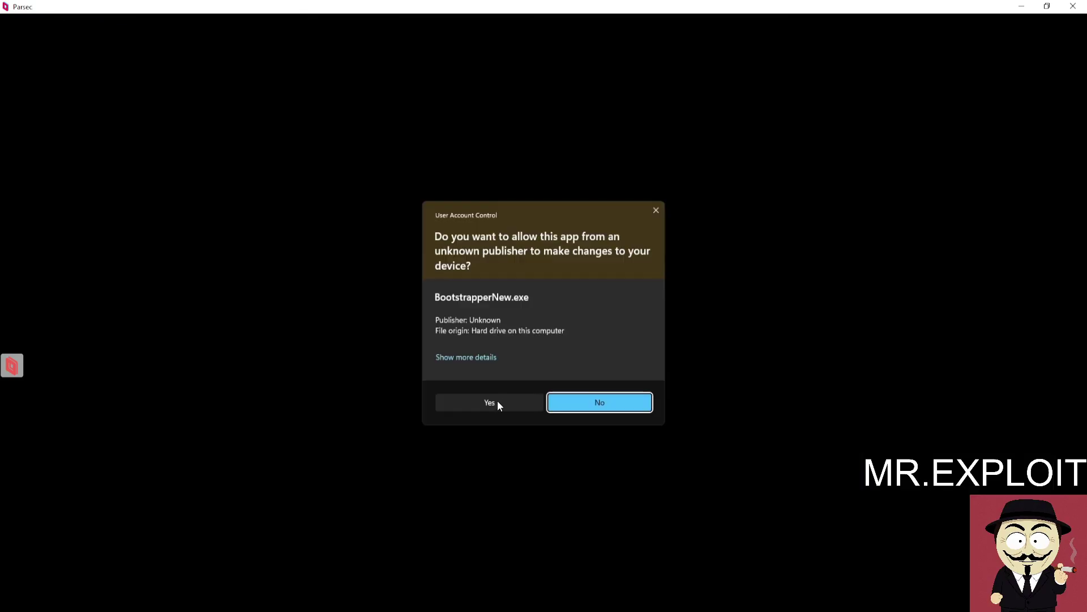
pyautogui.click(497, 402)
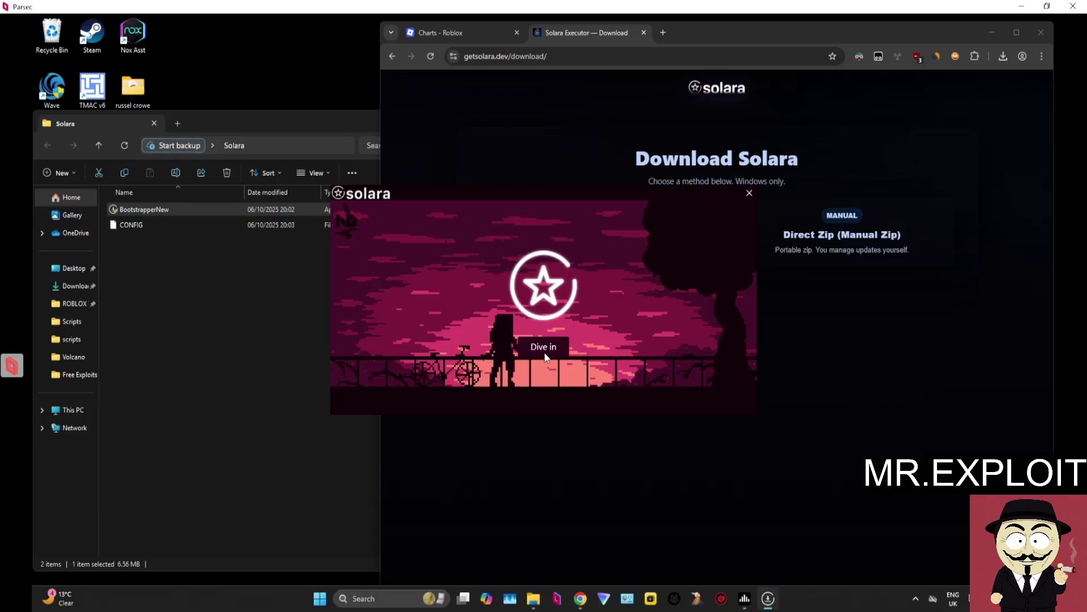
# Step: Install Solara in the default directory C:\ProgramData\Solara
pyautogui.click(545, 350)
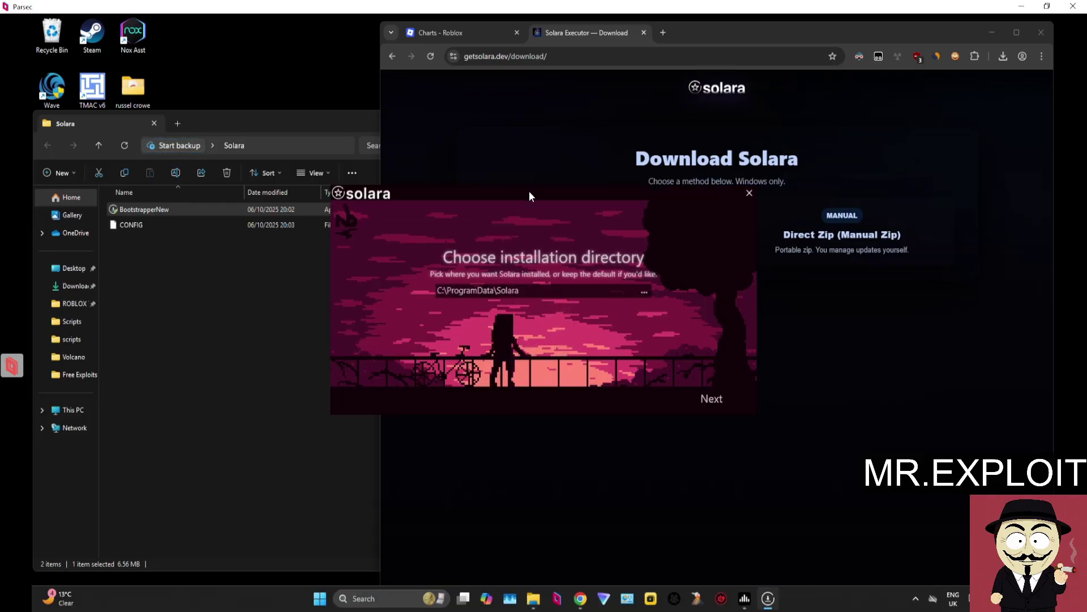
pyautogui.moveTo(529, 193); pyautogui.dragTo(302, 210)
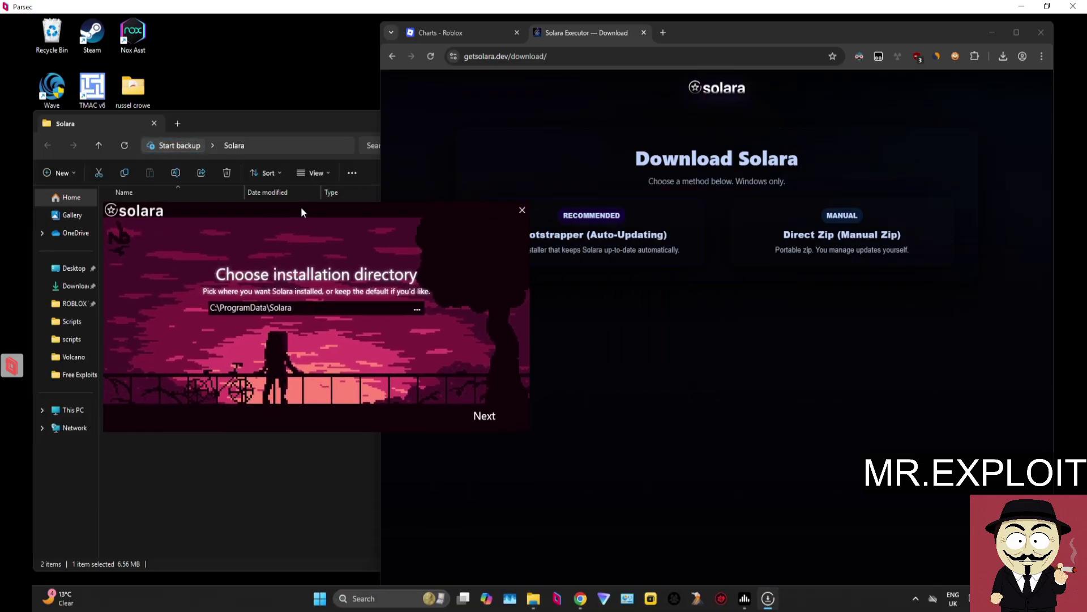
pyautogui.click(488, 416)
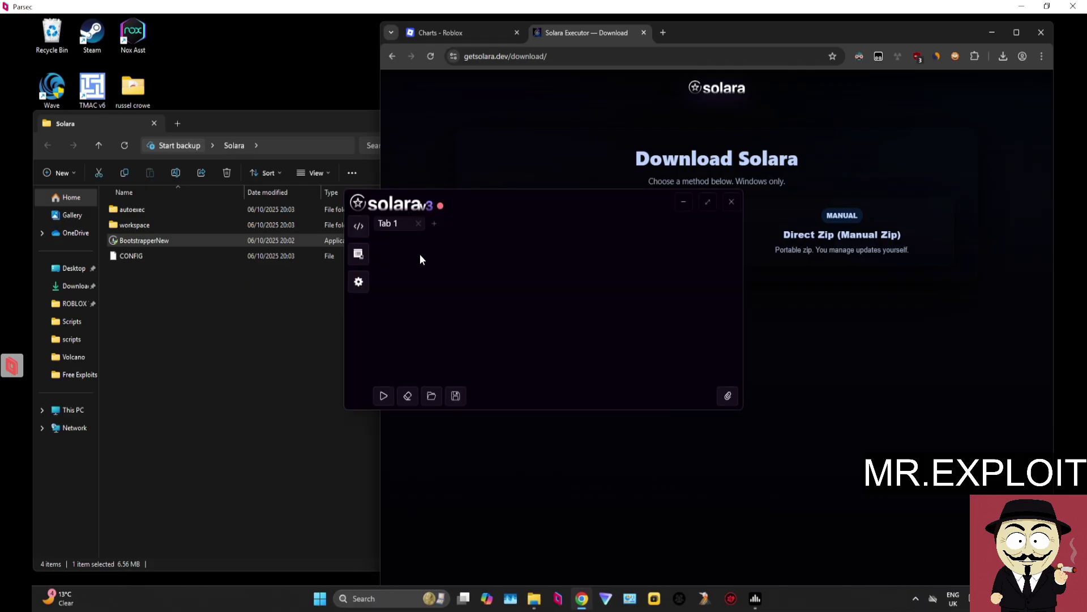
# Step: Launch 99 Nights in the Forest from the Roblox search results, keeping the Solara window in the lower area over the game
pyautogui.moveTo(481, 199); pyautogui.dragTo(243, 275)
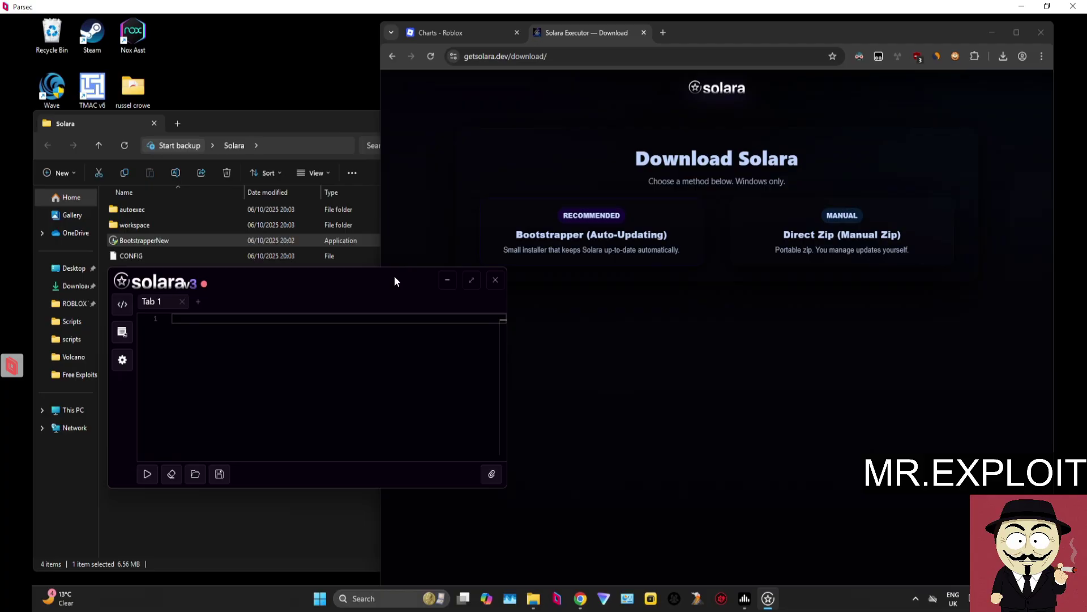
pyautogui.click(450, 31)
pyautogui.moveTo(333, 280); pyautogui.dragTo(293, 319)
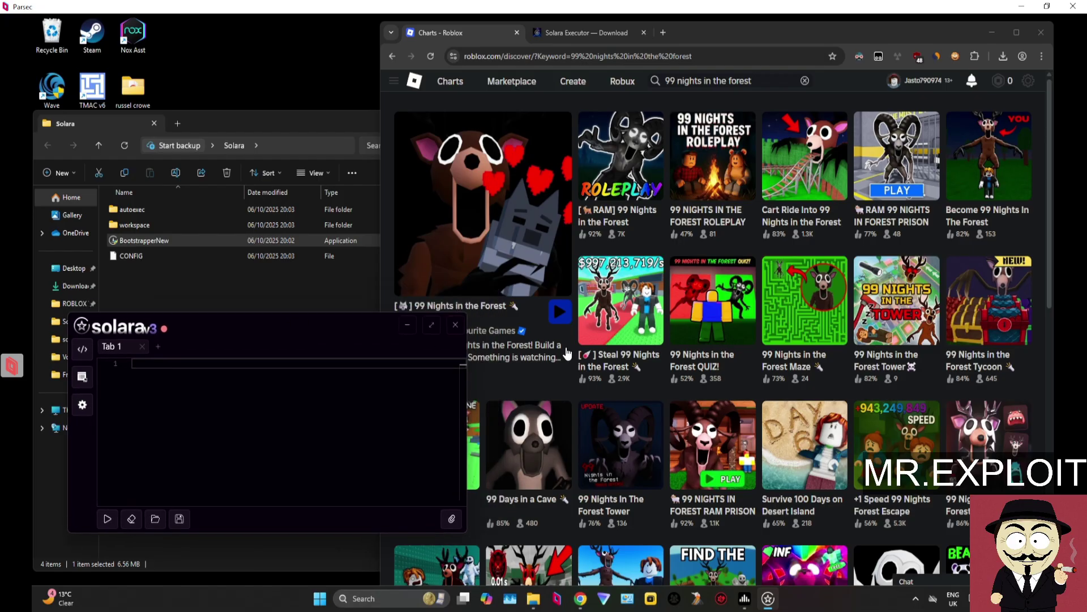
pyautogui.click(560, 312)
pyautogui.moveTo(362, 324); pyautogui.dragTo(377, 348)
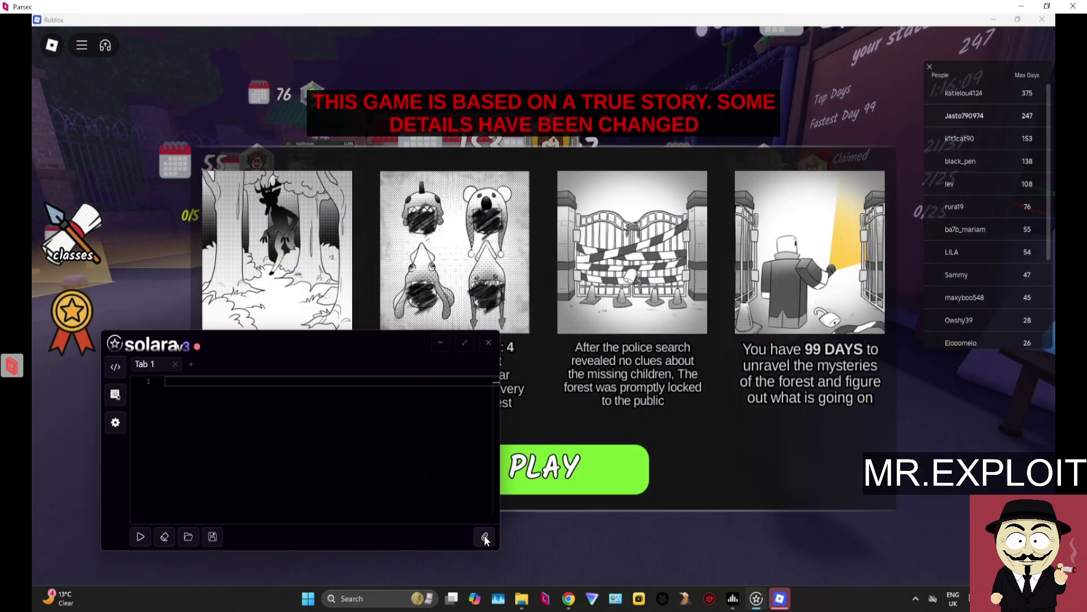
# Step: Dismiss the game's intro to start playing and write the test script warn'mrexploit' in Solara's Tab 1
pyautogui.moveTo(268, 339); pyautogui.dragTo(315, 333)
pyautogui.click(576, 444)
pyautogui.click(388, 422)
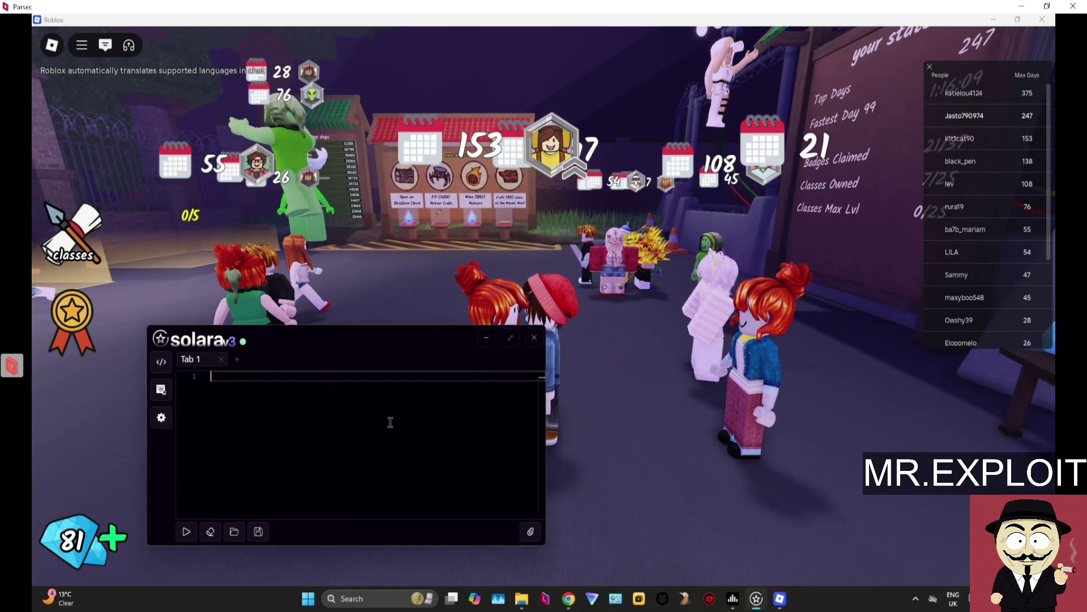
pyautogui.write("warn'mrexpl")
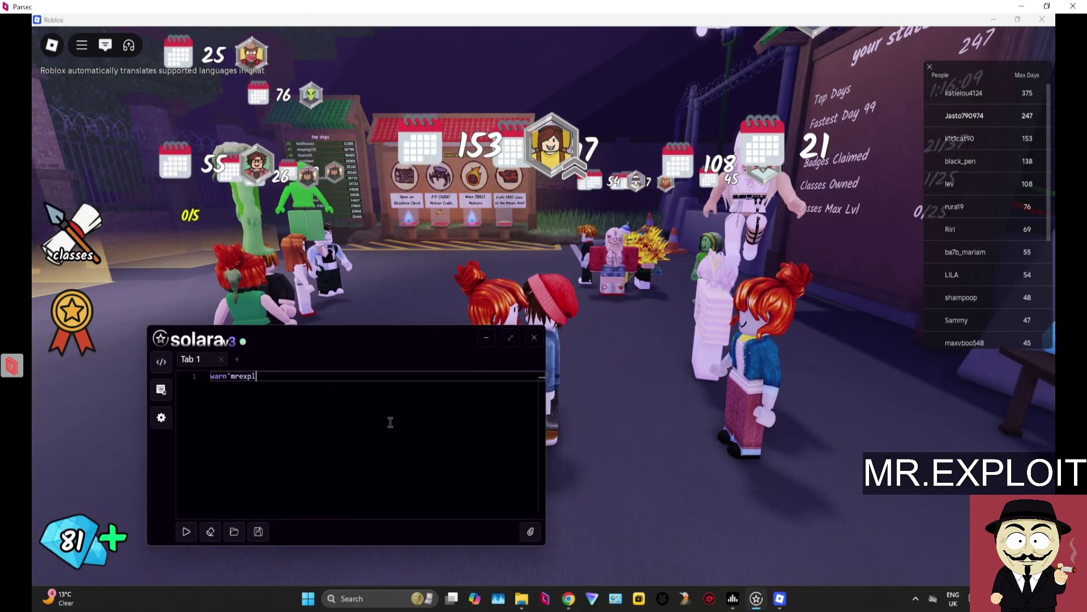
pyautogui.write("ioit'")
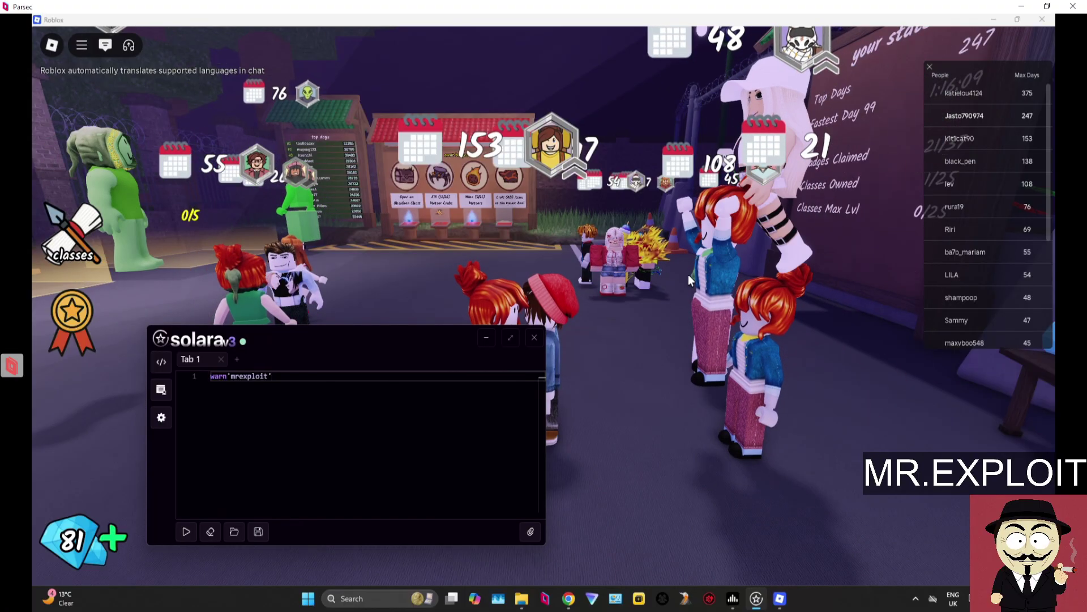
# Step: Open the game's Developer Console and execute the warn'mrexploit' script repeatedly to check its log output
pyautogui.press('F9')
pyautogui.click(187, 531)
pyautogui.click(187, 531)
pyautogui.click(186, 531)
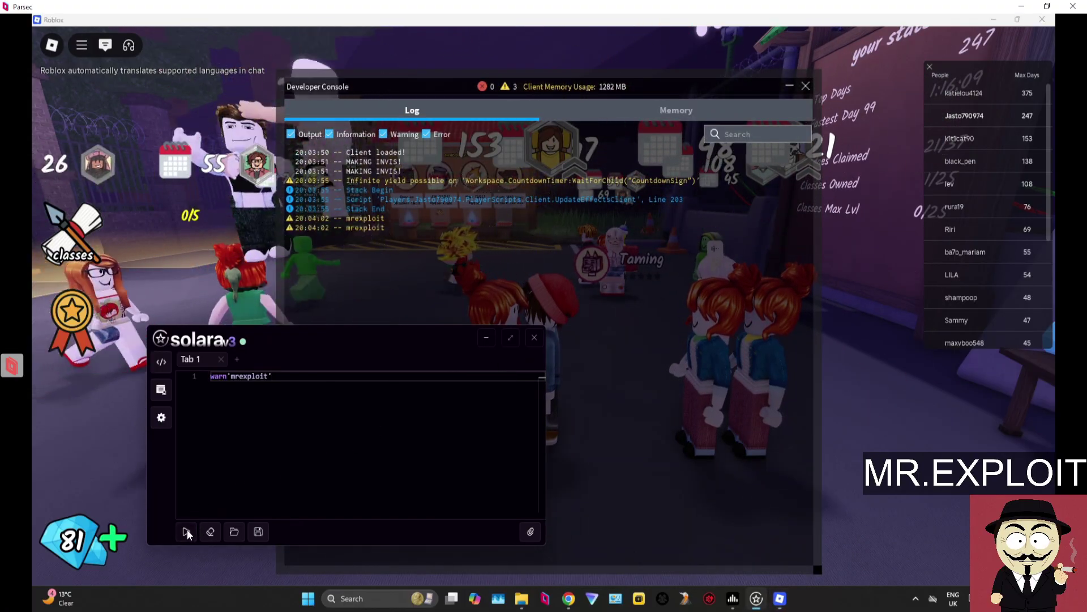
pyautogui.click(186, 531)
pyautogui.click(186, 532)
pyautogui.click(186, 531)
pyautogui.click(187, 531)
pyautogui.click(186, 531)
# Step: Clear the test script from the Solara editor and move the Solara window away from the console log
pyautogui.hotkey('ctrl', 'a')
pyautogui.press('BackSpace')
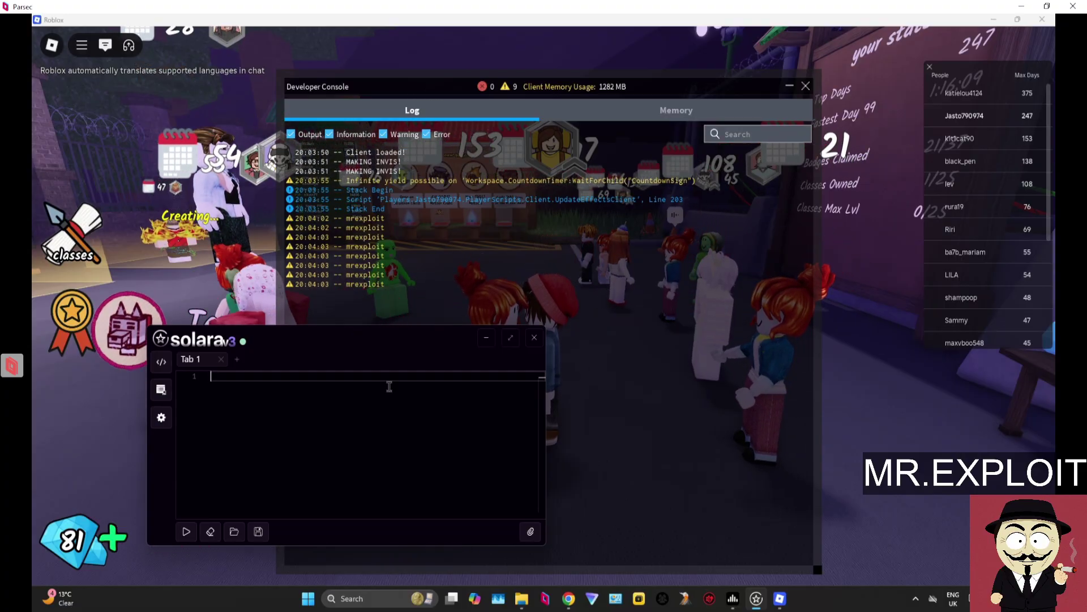
pyautogui.moveTo(408, 337); pyautogui.dragTo(819, 321)
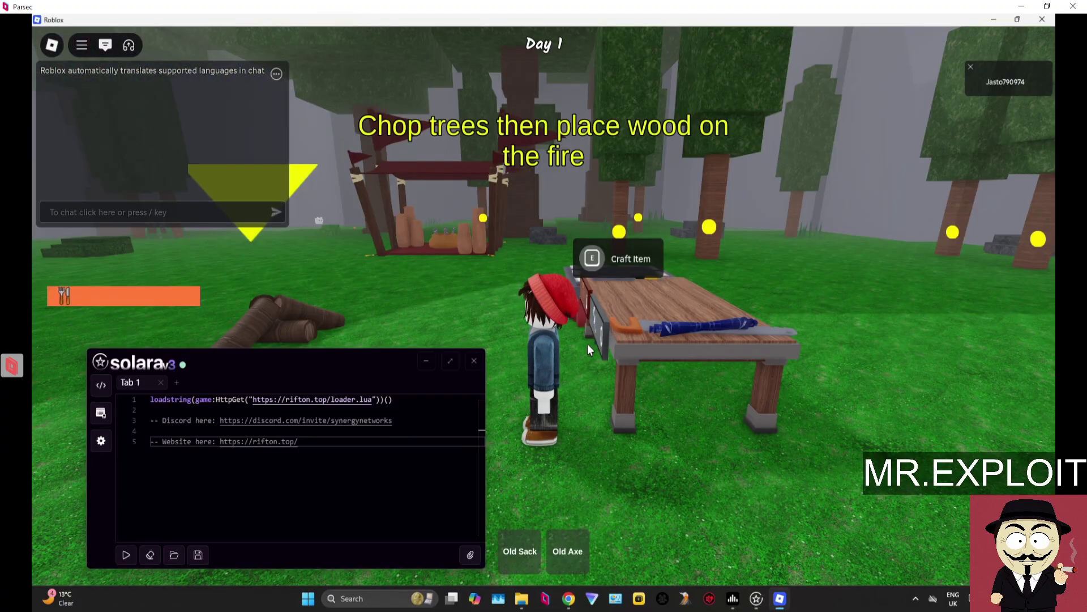
pyautogui.press('s')
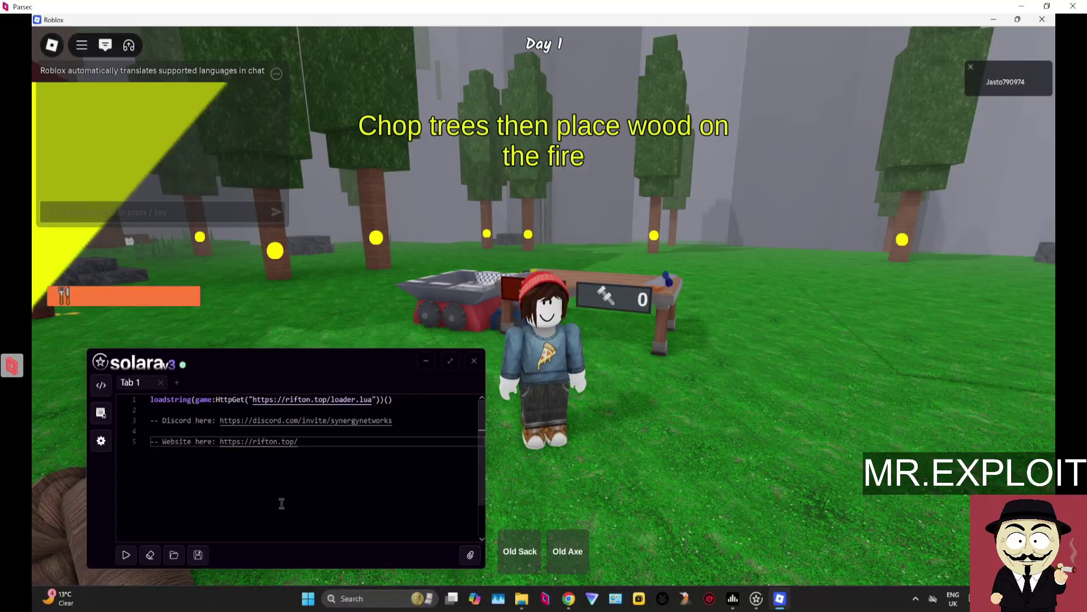
pyautogui.click(125, 556)
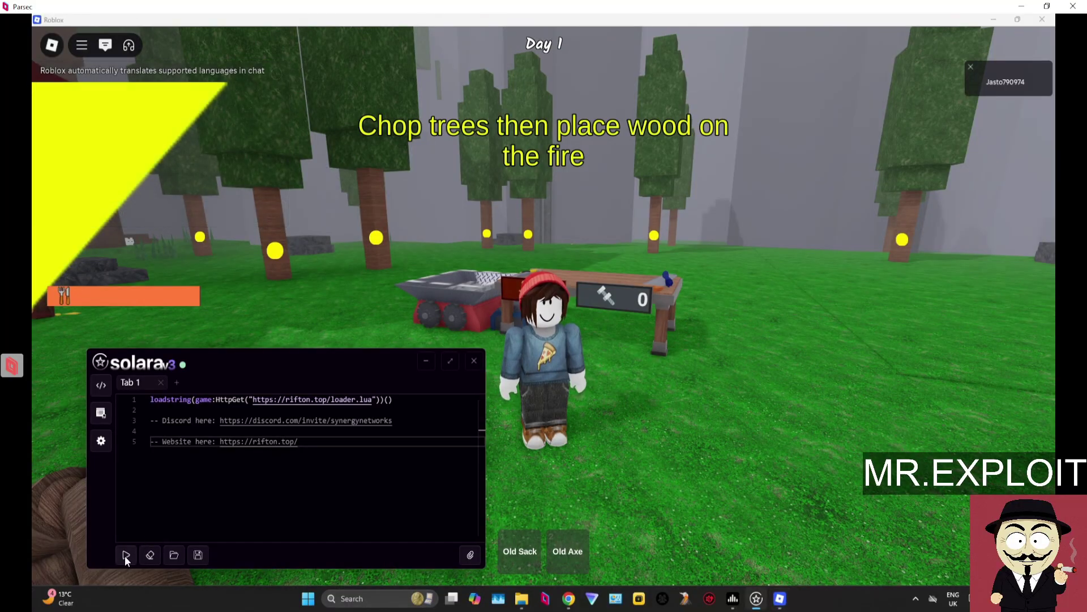
pyautogui.click(426, 361)
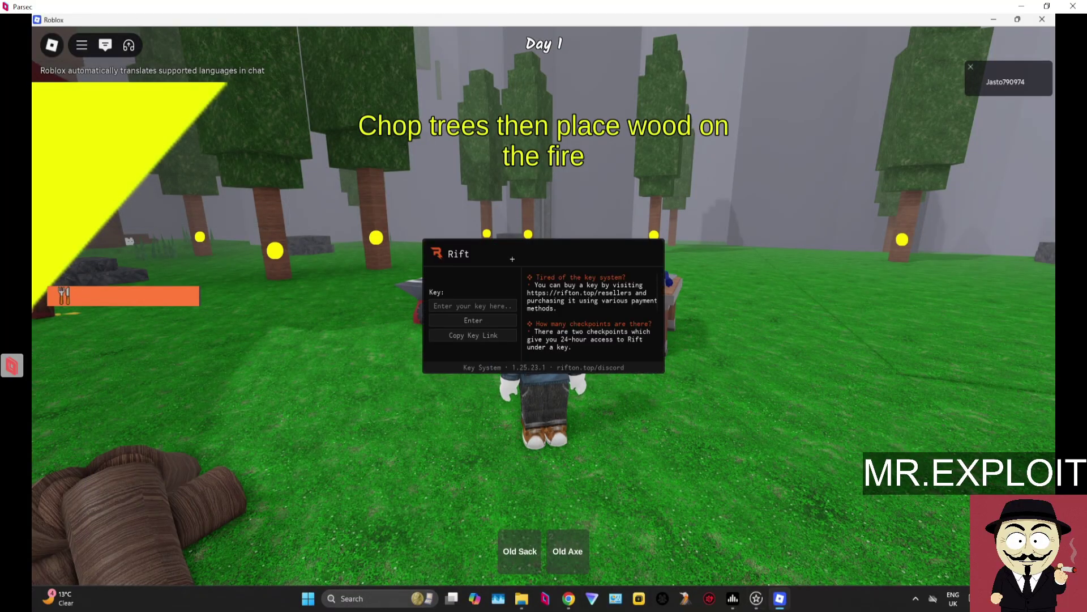
pyautogui.click(483, 336)
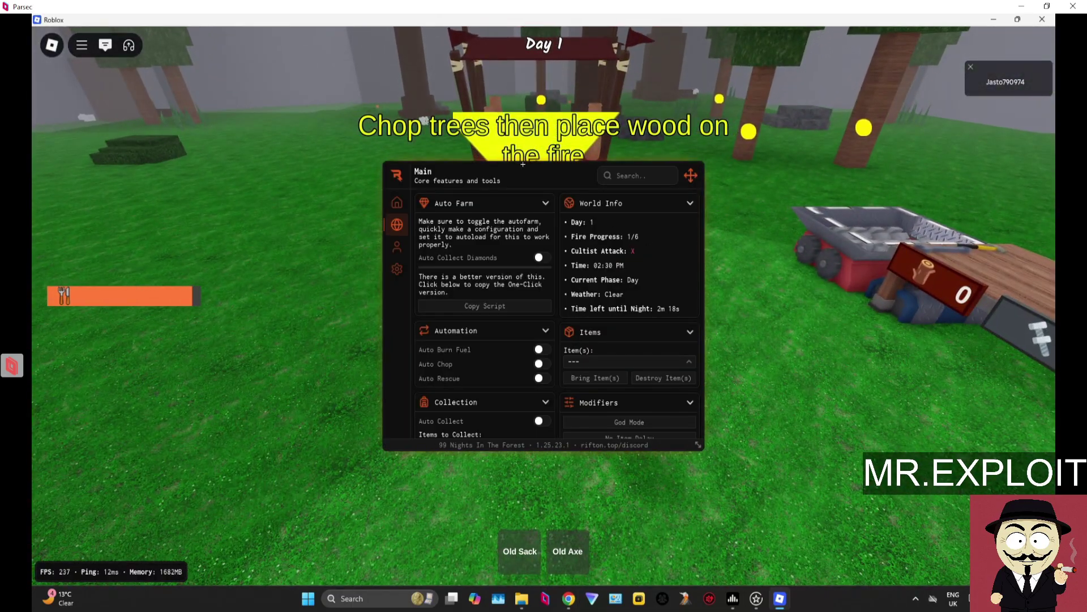
# Step: Move the Rift menu aside over the game and look through the features listed on its Main page
pyautogui.moveTo(523, 164); pyautogui.dragTo(243, 246)
pyautogui.press('s')
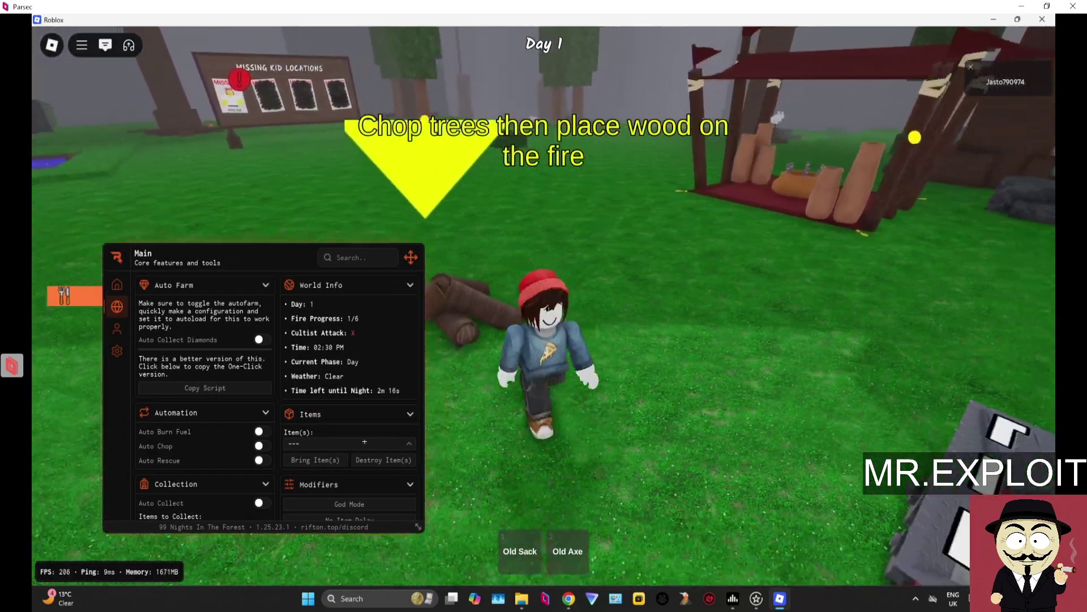
pyautogui.scroll(-5, 248, 440)
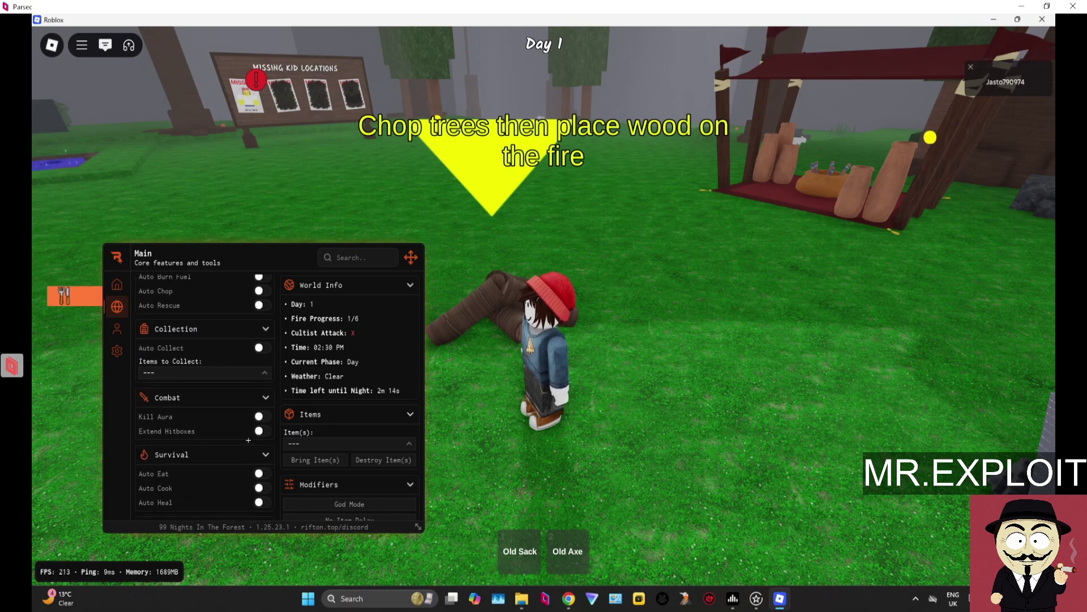
pyautogui.scroll(-3, 248, 440)
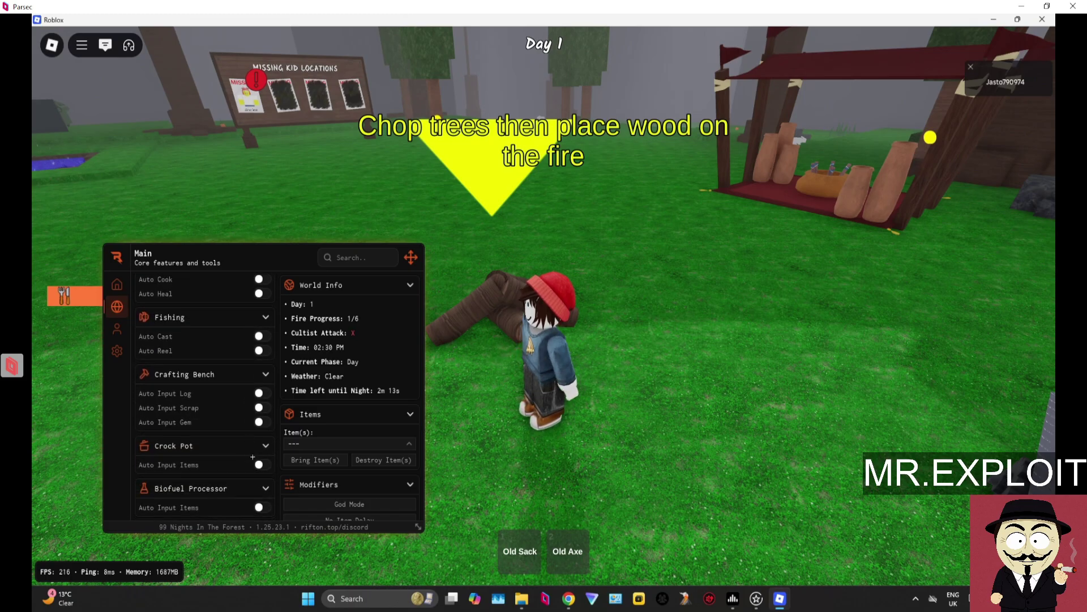
pyautogui.scroll(5, 252, 457)
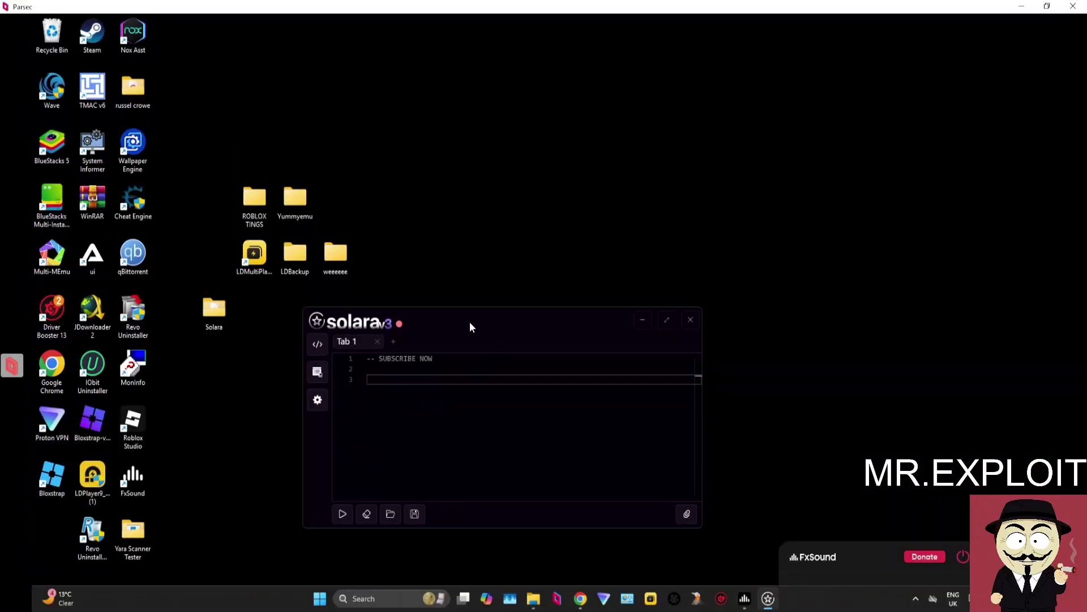
pyautogui.moveTo(465, 320); pyautogui.dragTo(411, 314)
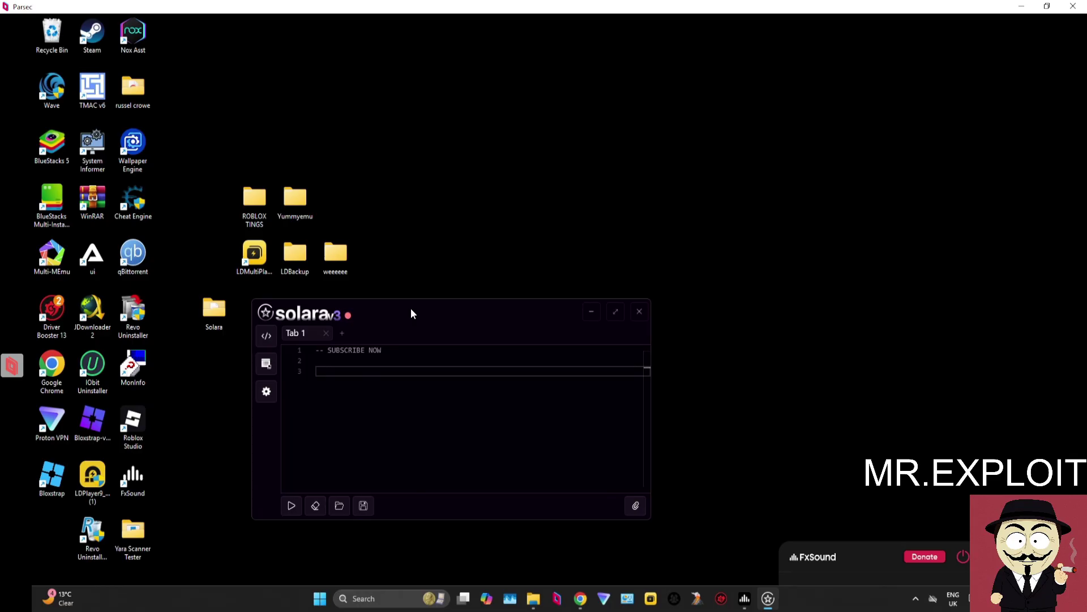